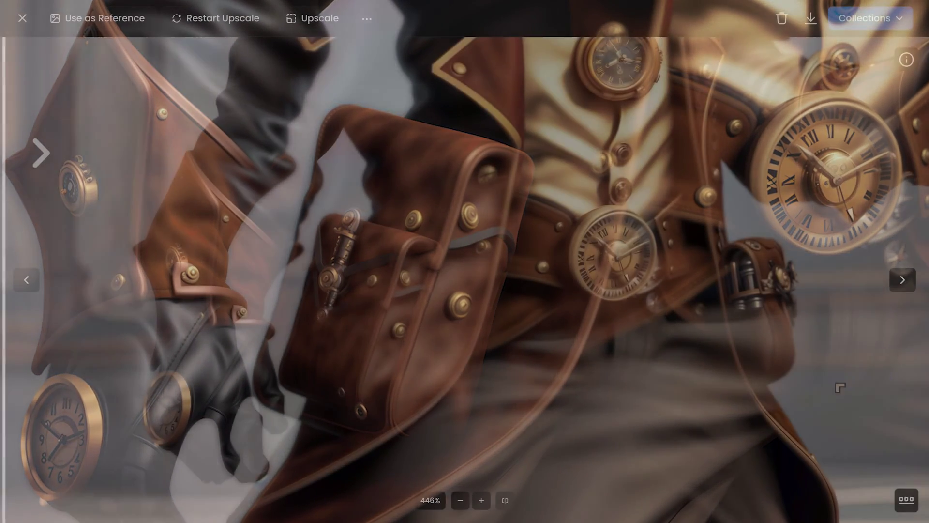
# Step: Examine the belt pouch, glove and wrist clock in the upscaled mouse image, and shift the comparison divider to reveal more of the After version
pyautogui.scroll(3, 487, 206)
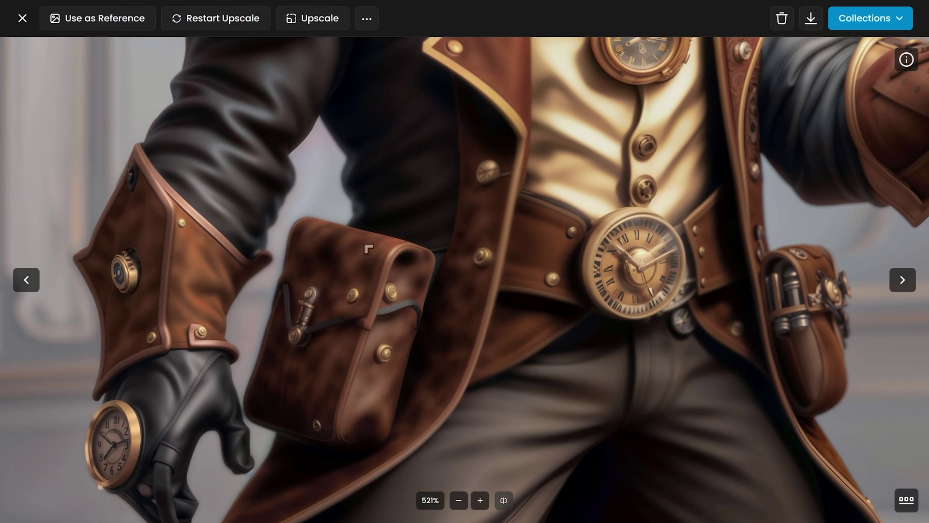
pyautogui.scroll(3, 109, 442)
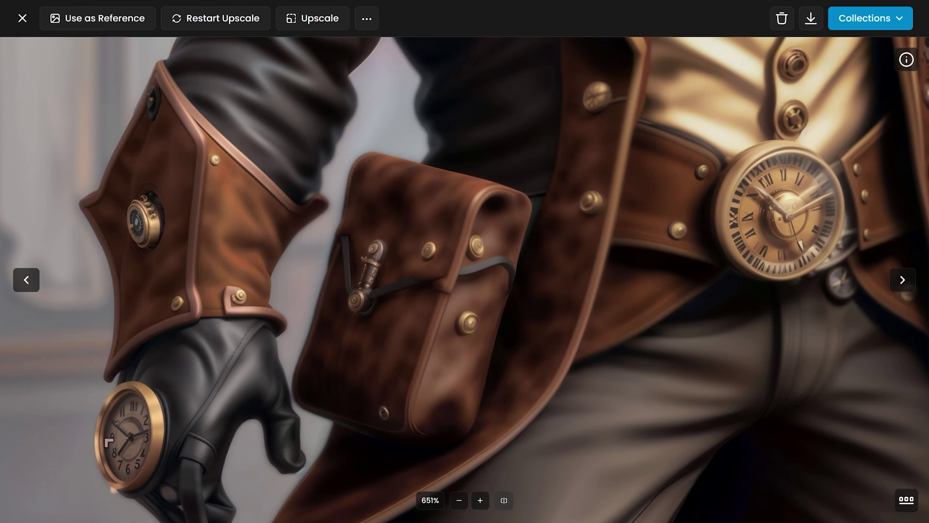
pyautogui.scroll(-3, 430, 376)
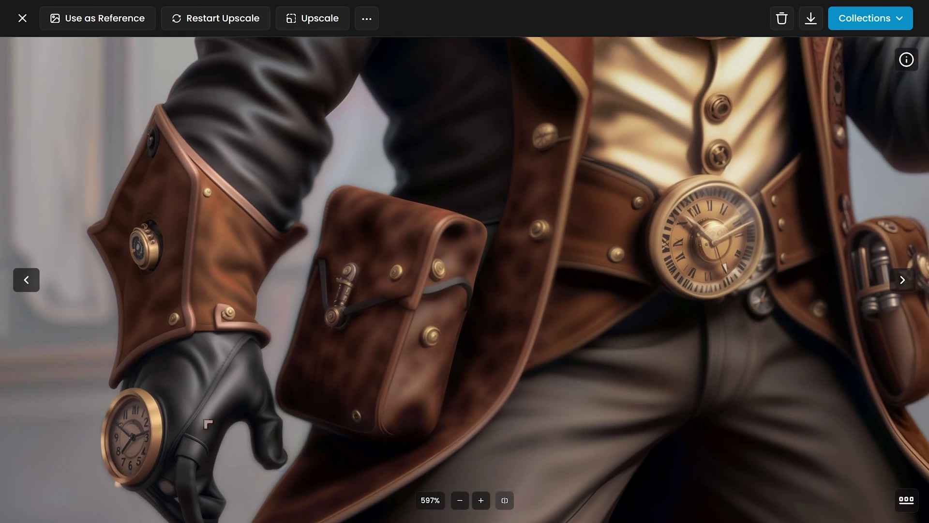
pyautogui.scroll(-1, 867, 293)
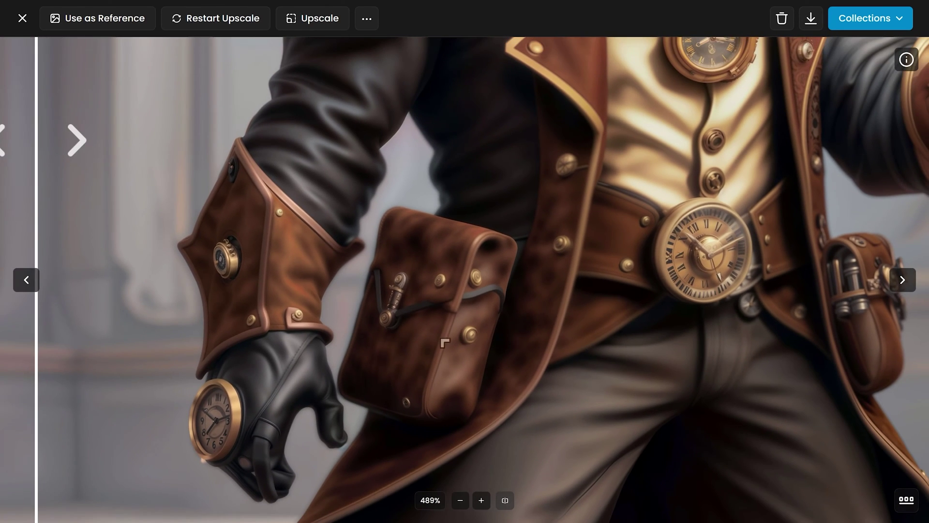
pyautogui.scroll(-1, 786, 340)
pyautogui.scroll(-8, 794, 334)
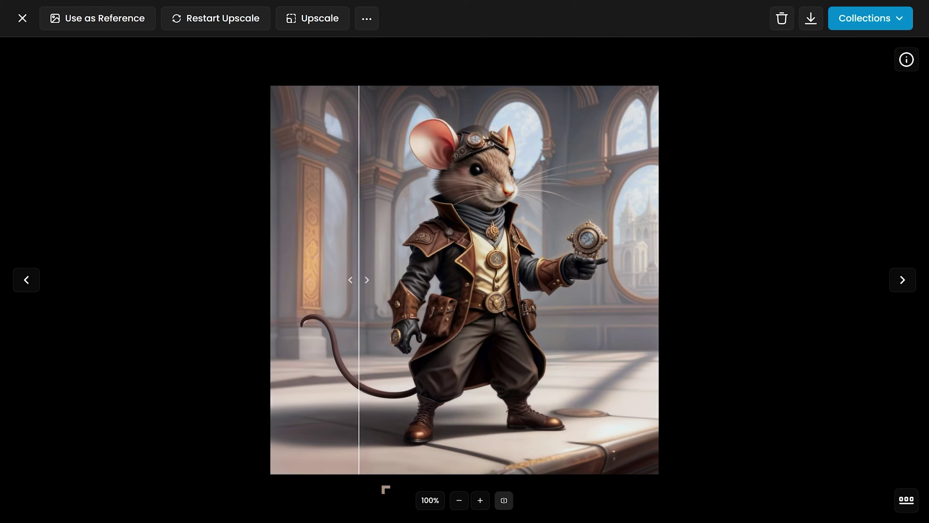
pyautogui.moveTo(353, 277); pyautogui.dragTo(295, 280)
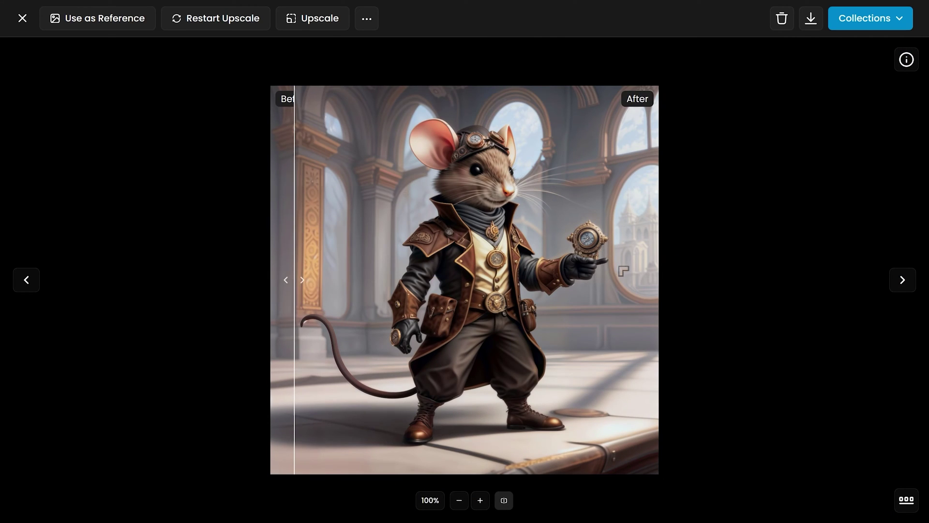
# Step: Inspect the coat, medallions and handheld device in the upscaled mouse image, moving the comparison divider across the background
pyautogui.scroll(4, 649, 270)
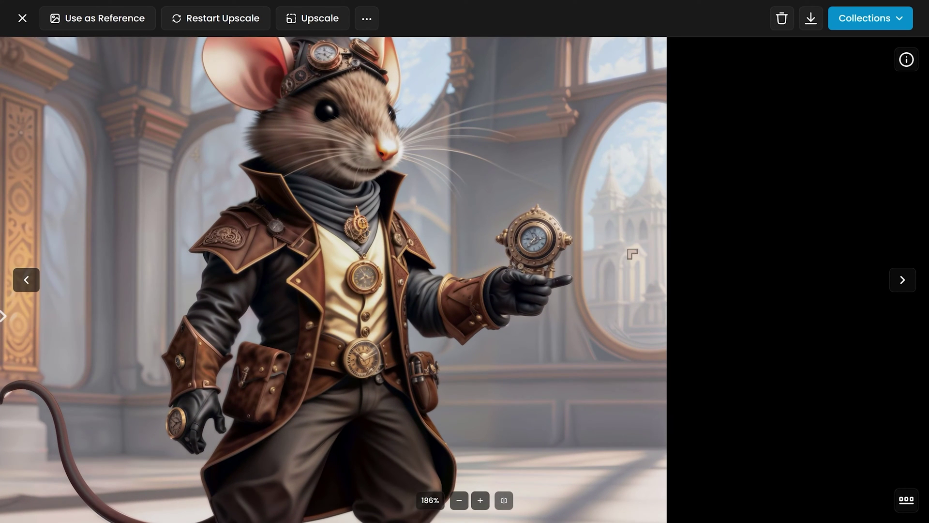
pyautogui.scroll(-1, 136, 341)
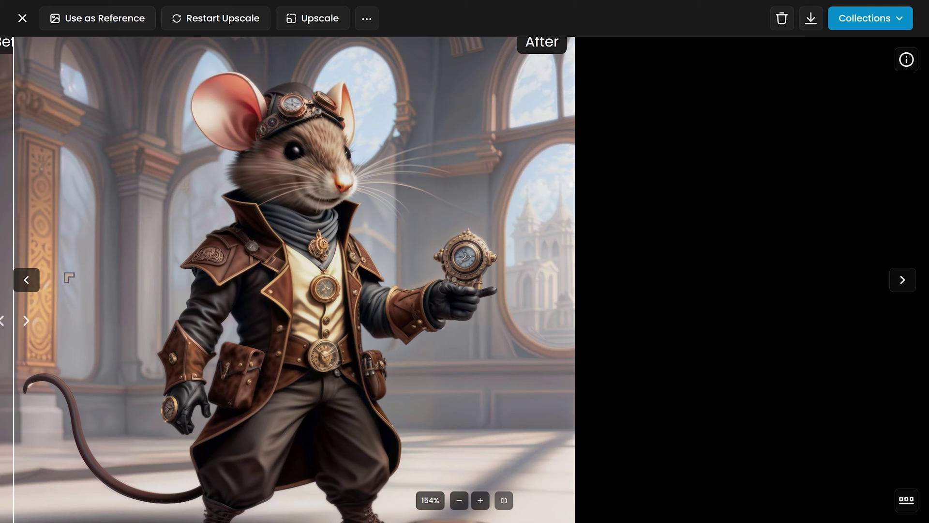
pyautogui.scroll(2, 43, 224)
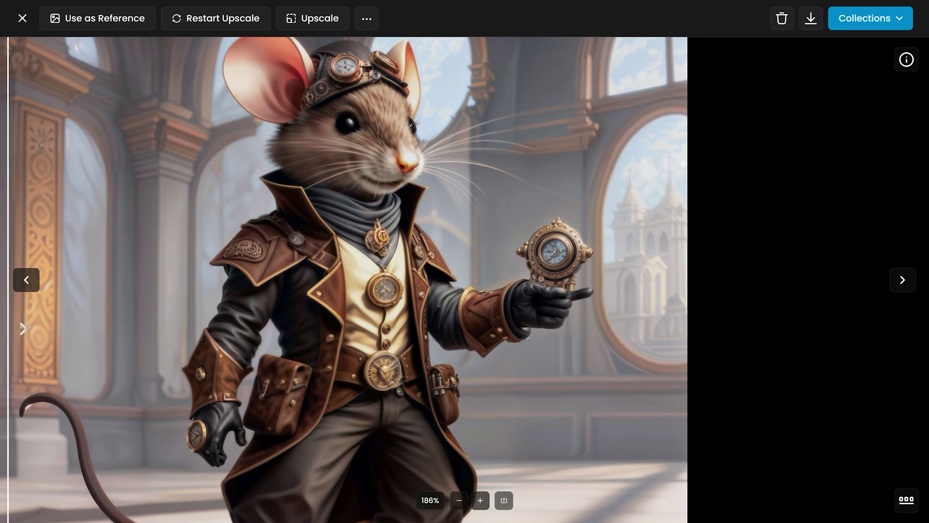
pyautogui.scroll(4, 25, 328)
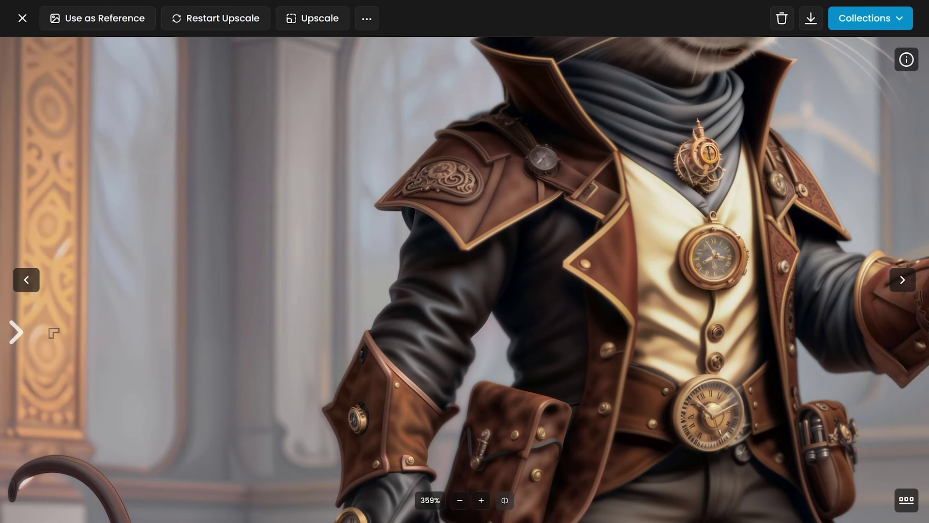
pyautogui.scroll(-1, 7, 306)
pyautogui.moveTo(9, 321); pyautogui.dragTo(214, 324)
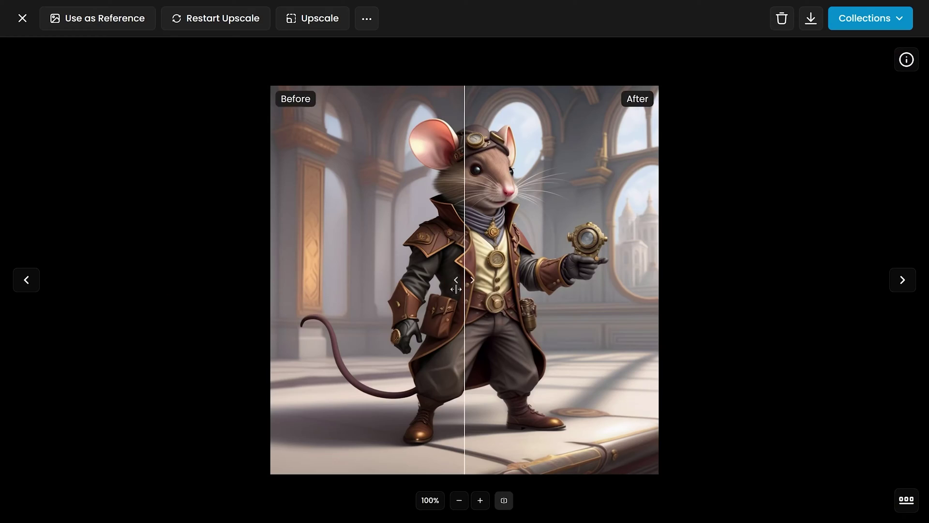
# Step: Show the full Before version of the mouse image and examine its clothing, pouches and handheld device
pyautogui.moveTo(459, 295); pyautogui.dragTo(896, 309)
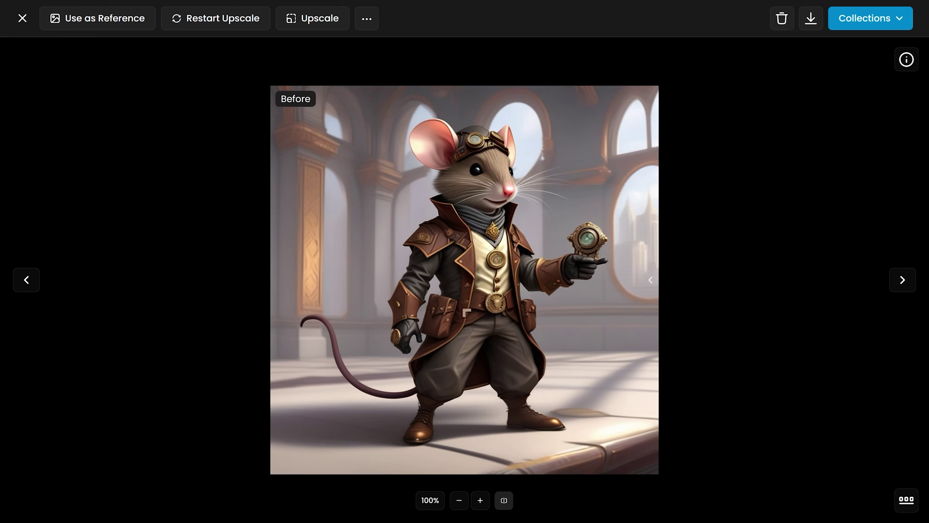
pyautogui.scroll(5, 466, 312)
pyautogui.scroll(5, 487, 330)
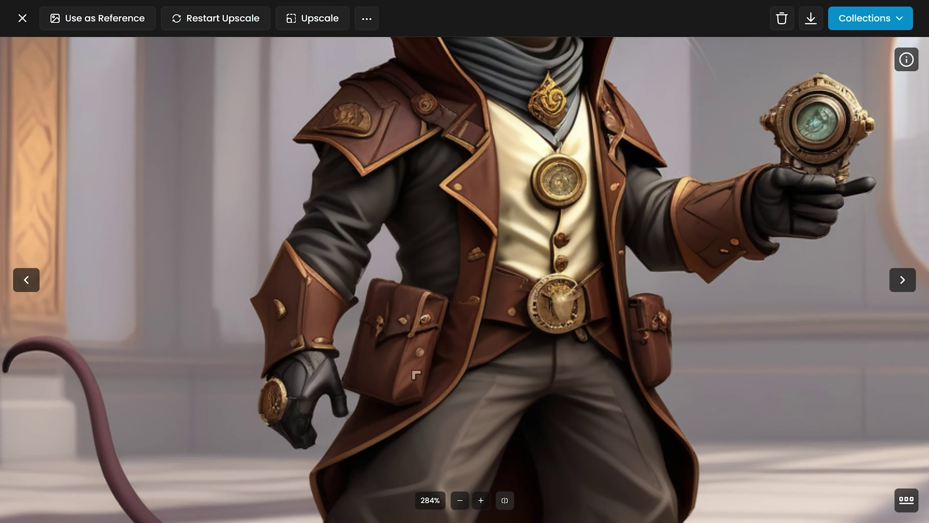
pyautogui.scroll(-3, 568, 340)
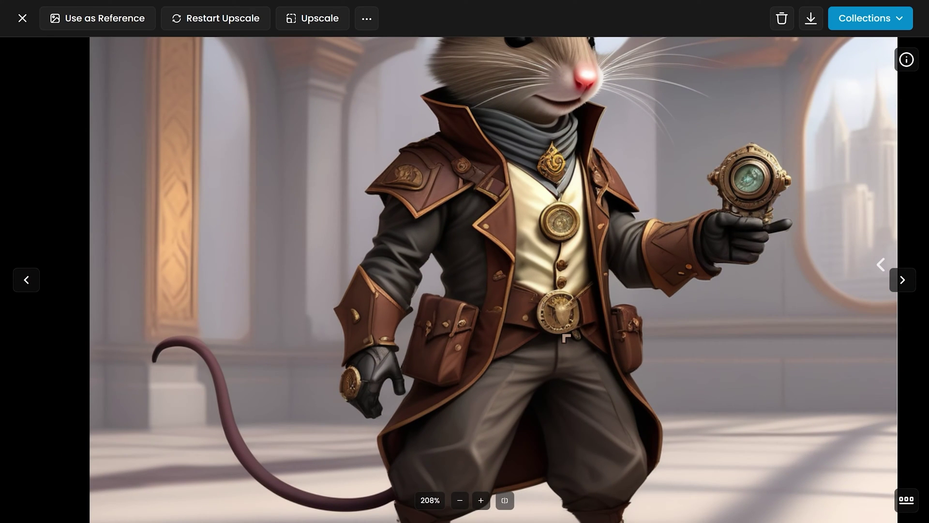
pyautogui.scroll(-4, 566, 338)
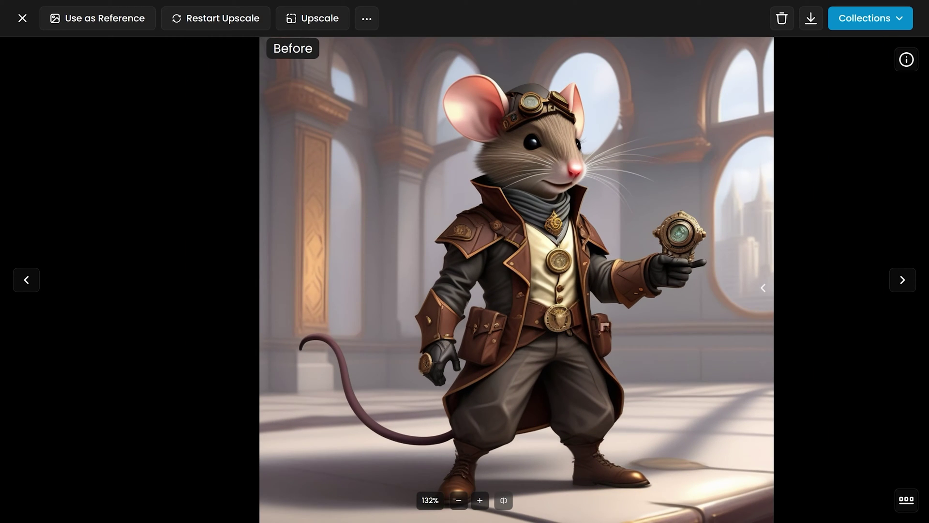
pyautogui.scroll(6, 723, 226)
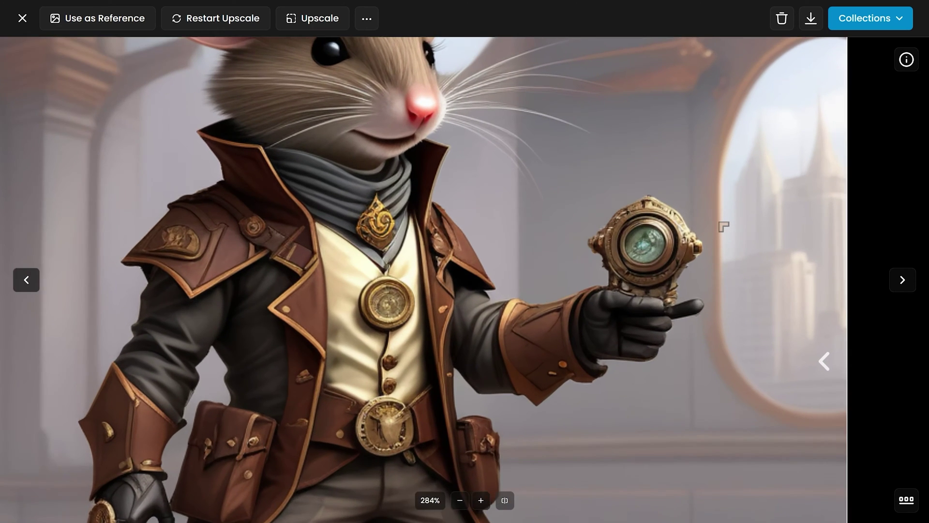
pyautogui.scroll(-3, 723, 226)
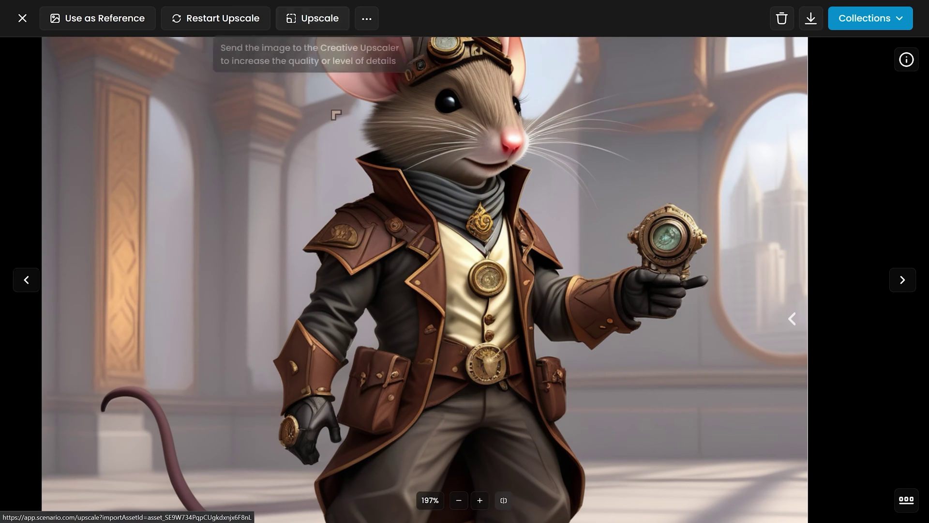
pyautogui.scroll(-3, 431, 266)
# Step: Send the mouse image to the Upscale tool and review its style, scaling factor, preset and prompt settings
pyautogui.click(305, 20)
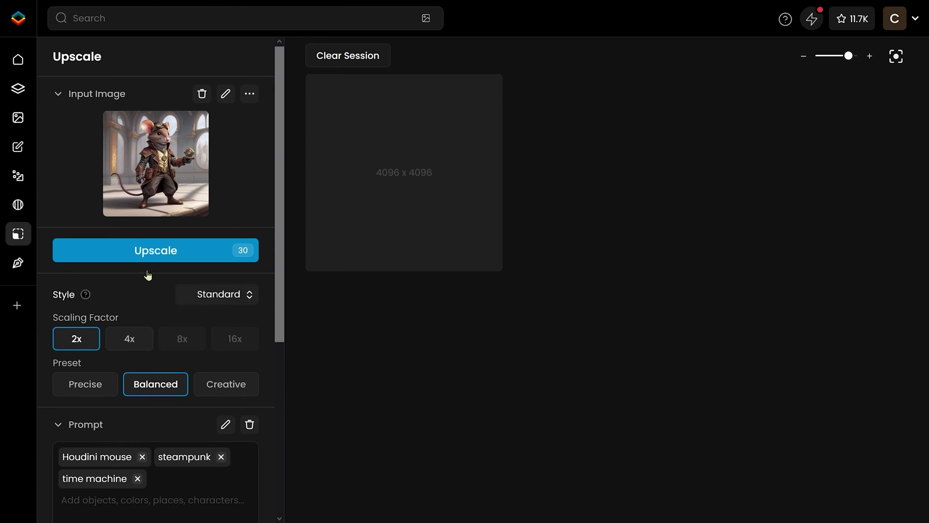
pyautogui.scroll(-2, 213, 290)
pyautogui.scroll(-2, 233, 295)
pyautogui.scroll(4, 227, 271)
pyautogui.scroll(-3, 231, 300)
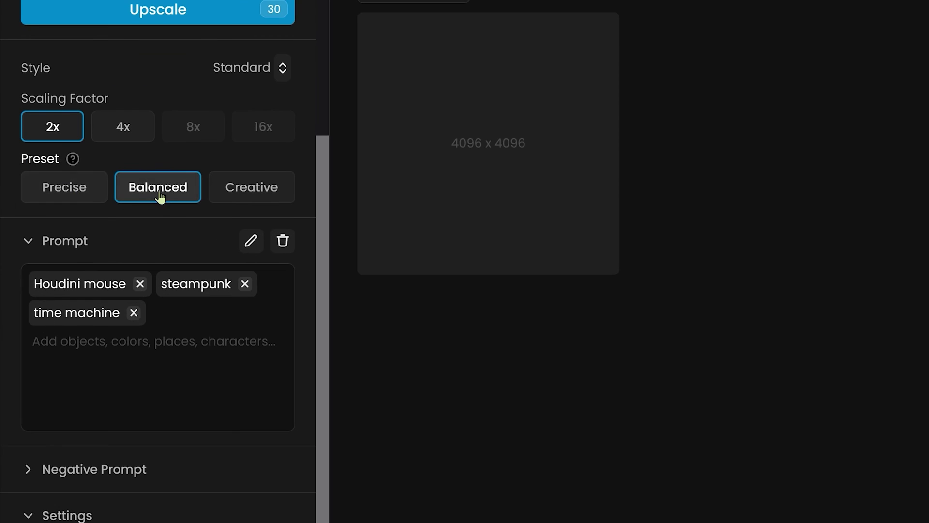
# Step: Set the upscale style to Photography
pyautogui.click(266, 73)
pyautogui.click(245, 127)
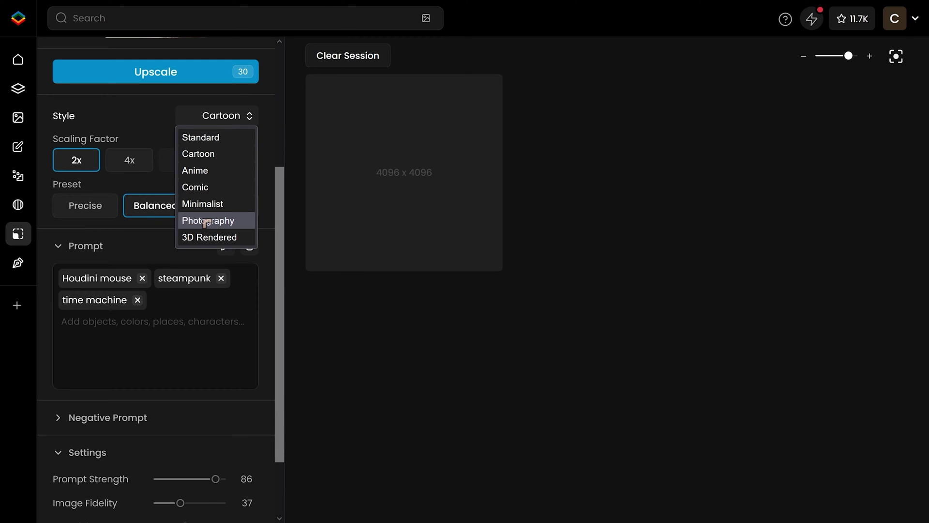
pyautogui.click(205, 220)
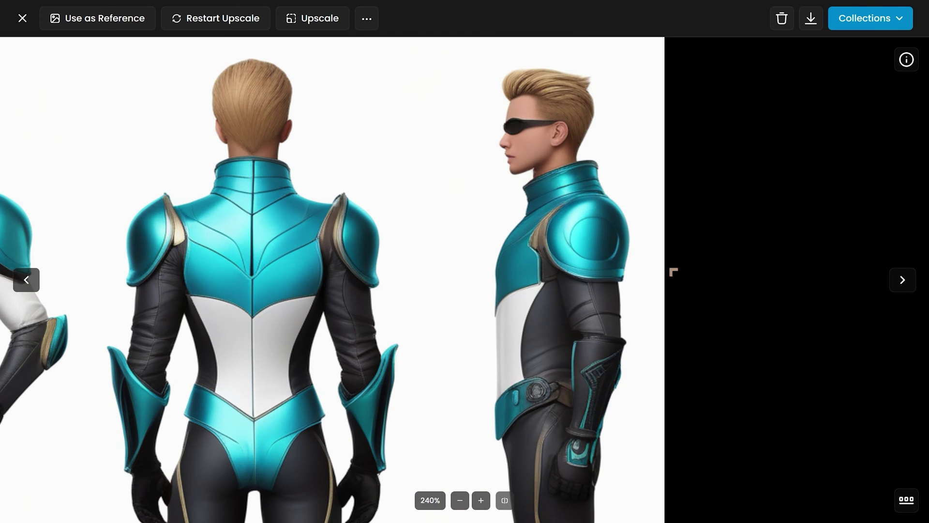
# Step: Compare the Before and After versions of the teal-armored character in the back and side views
pyautogui.moveTo(674, 272); pyautogui.dragTo(208, 312)
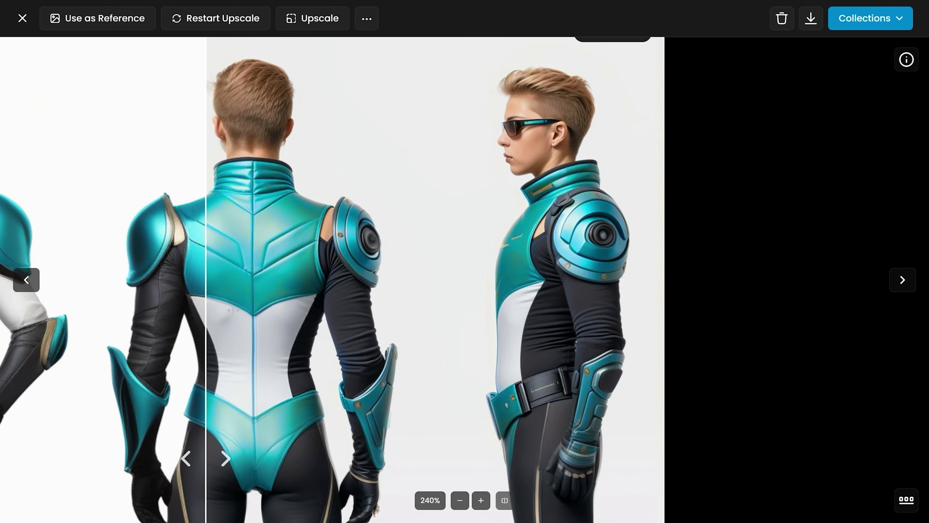
pyautogui.scroll(2, 556, 186)
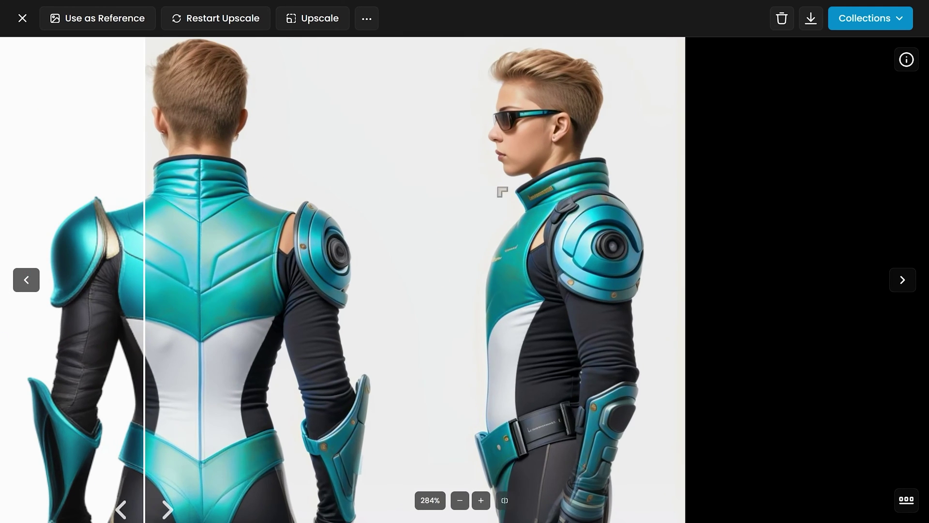
pyautogui.moveTo(157, 237); pyautogui.dragTo(412, 239)
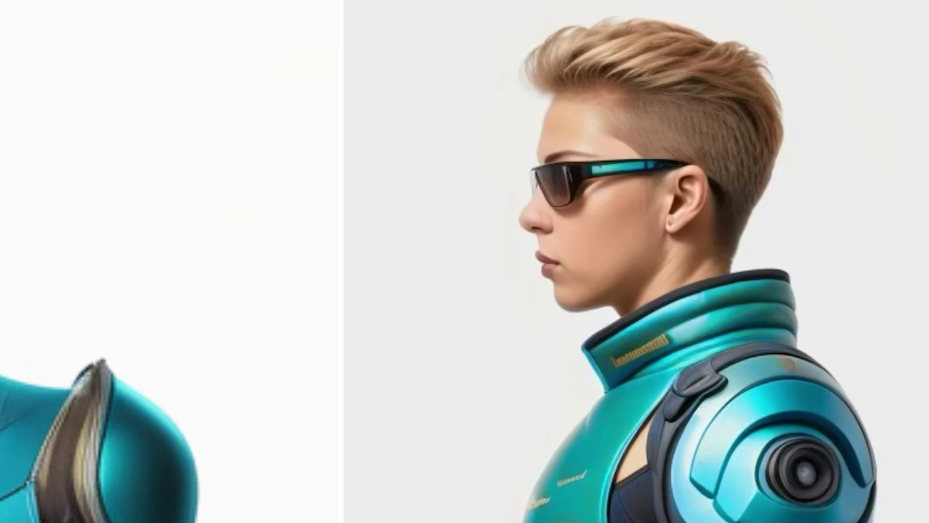
pyautogui.moveTo(343, 261); pyautogui.dragTo(0, 261)
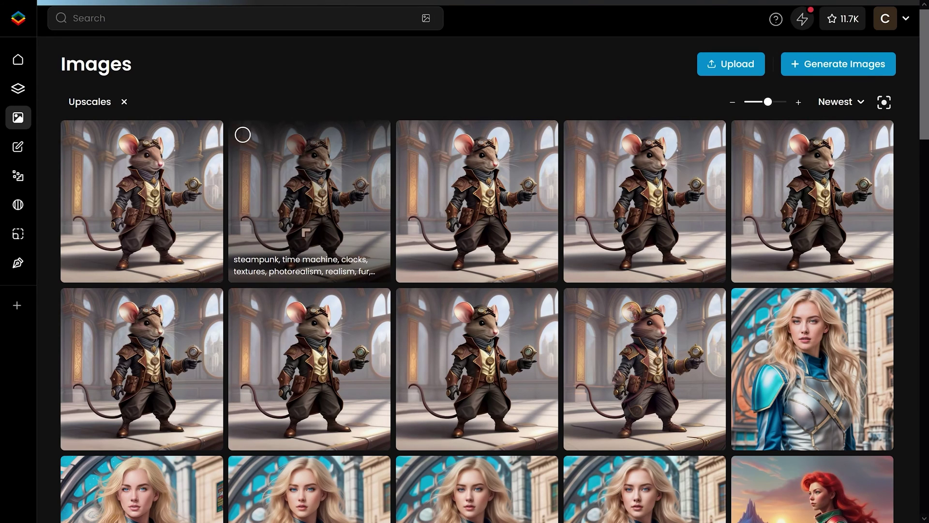
# Step: Open the second mouse image in the Upscales gallery and inspect its belt clock and side pouches up close
pyautogui.click(323, 238)
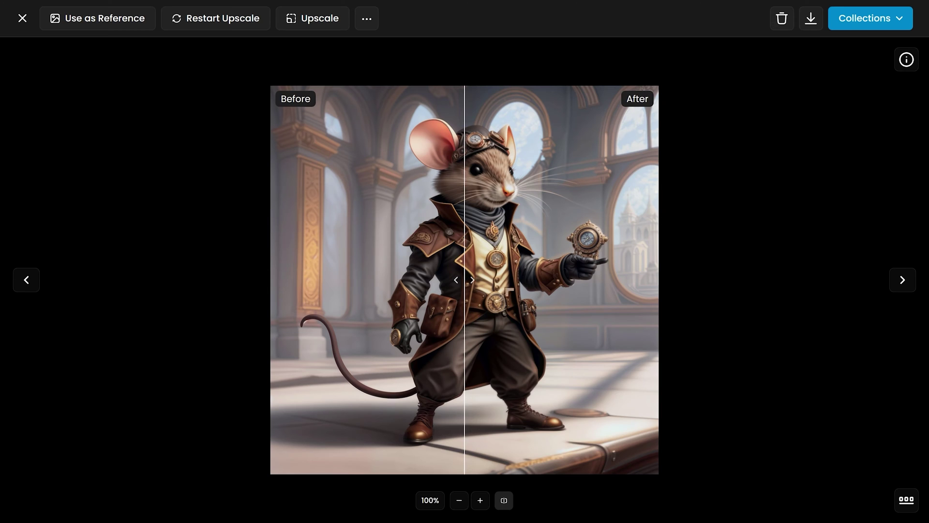
pyautogui.scroll(2, 509, 292)
pyautogui.scroll(8, 529, 297)
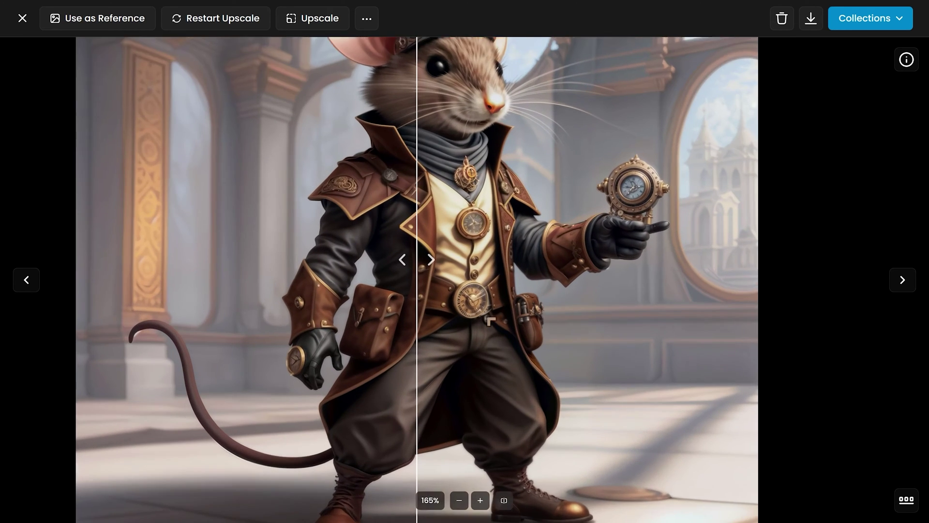
pyautogui.scroll(5, 494, 355)
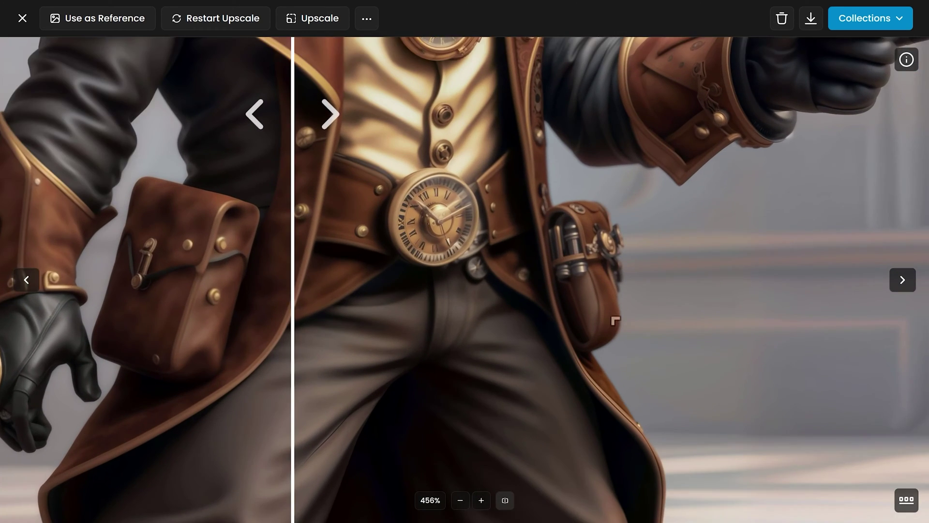
pyautogui.scroll(1, 424, 193)
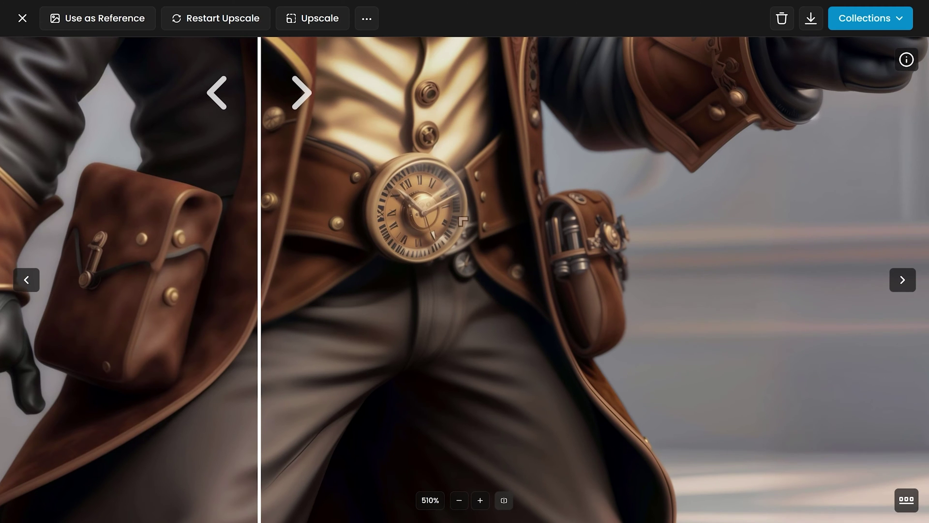
pyautogui.scroll(-1, 305, 275)
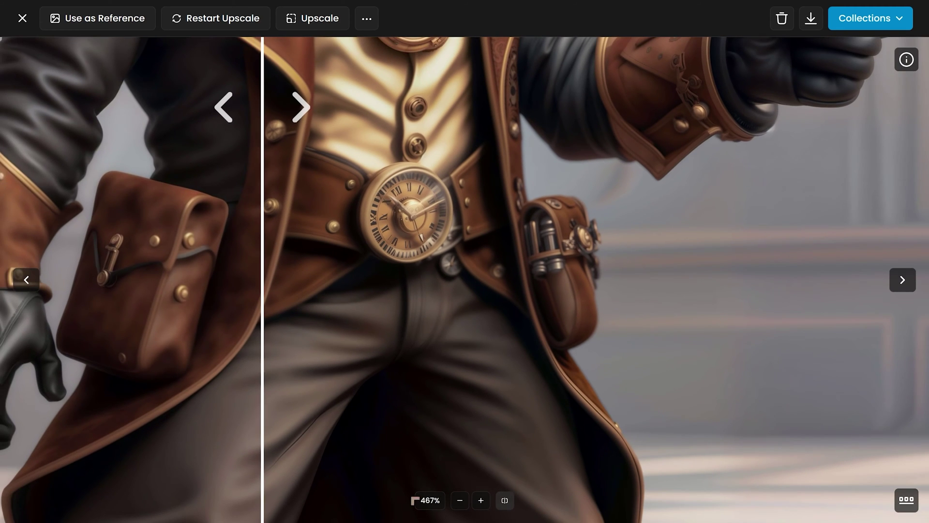
# Step: Compare the glove, wrist clock and pouch Before and After upscaling, revealing the After version with the comparison divider
pyautogui.click(430, 500)
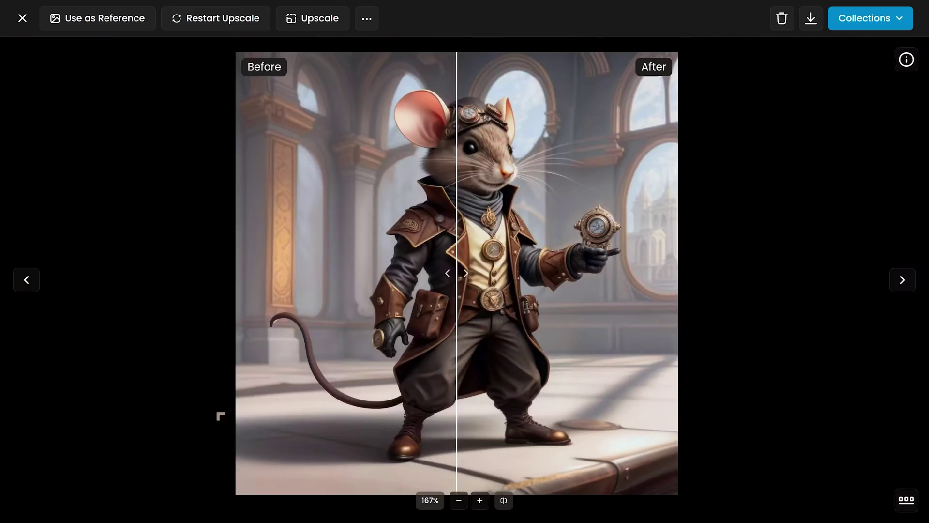
pyautogui.scroll(6, 402, 338)
pyautogui.scroll(5, 401, 337)
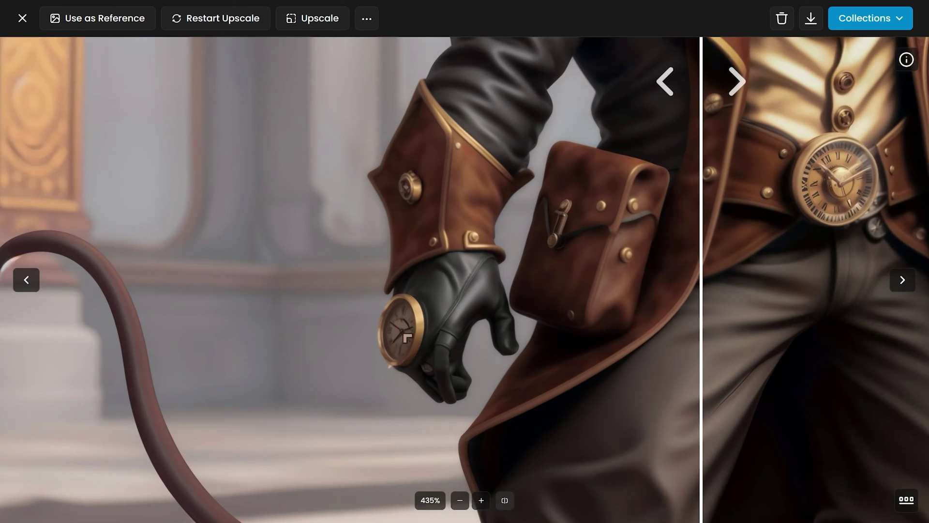
pyautogui.scroll(2, 409, 333)
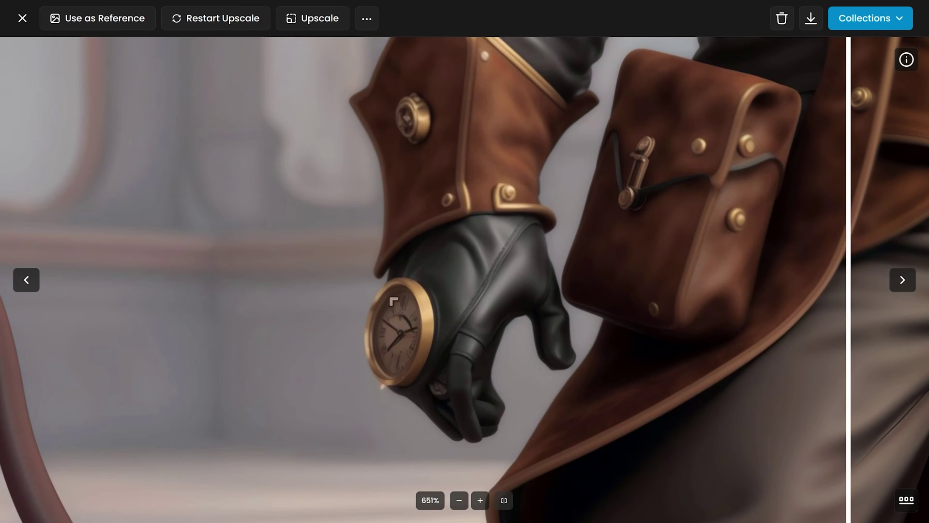
pyautogui.moveTo(852, 272); pyautogui.dragTo(208, 302)
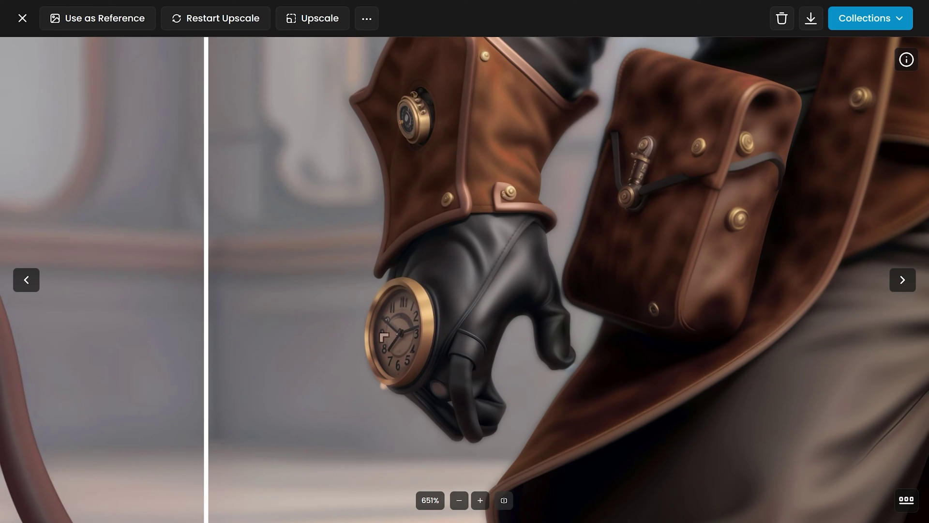
pyautogui.scroll(-6, 406, 303)
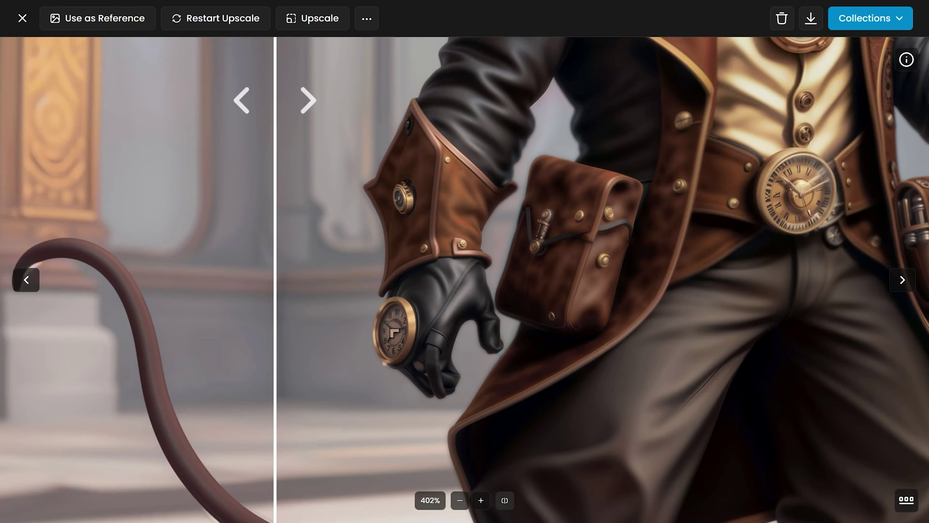
# Step: Compare the mouse character's coat, belt and side pouches Before and After upscaling by moving the comparison divider across to the far pouch
pyautogui.scroll(-1, 472, 323)
pyautogui.scroll(-1, 535, 284)
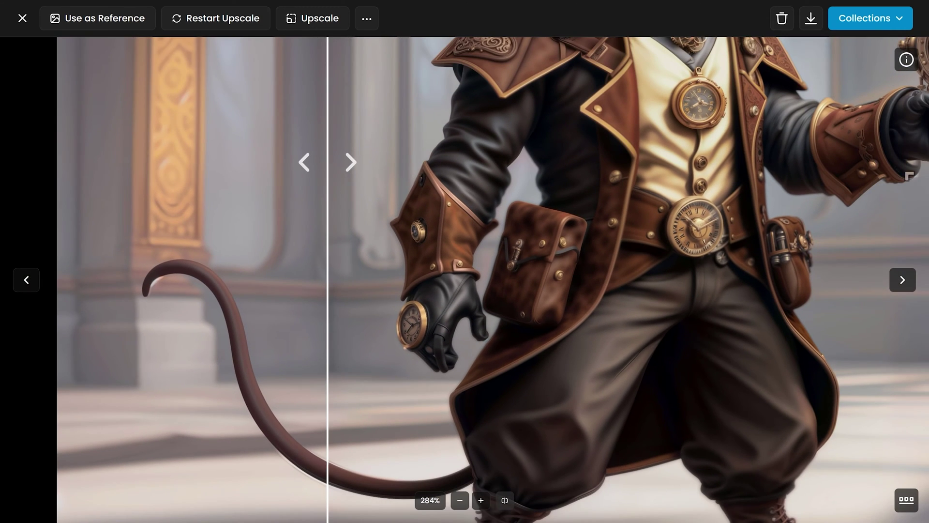
pyautogui.scroll(1, 643, 259)
pyautogui.moveTo(315, 254); pyautogui.dragTo(813, 274)
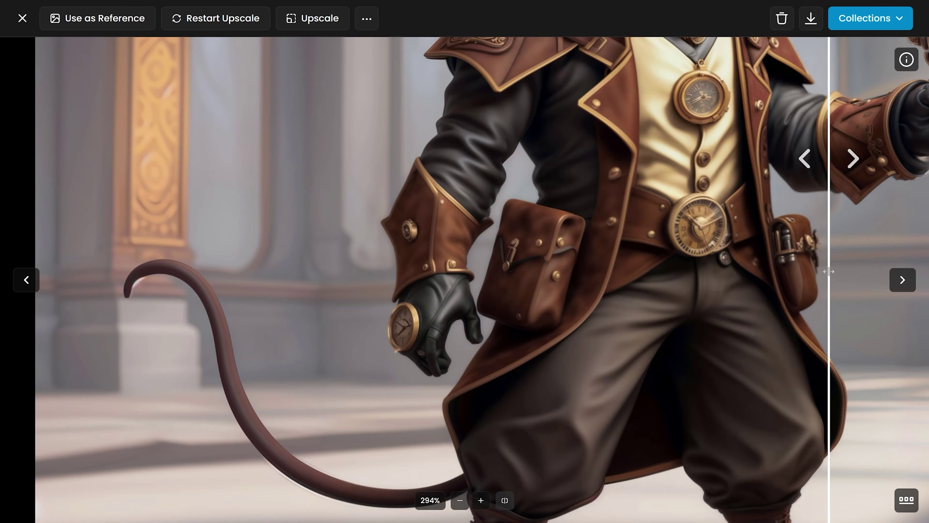
# Step: Review the mouse image's upscale parameters in its info, including style, preset, prompt strength, image fidelity, creativity and HDR
pyautogui.scroll(-4, 669, 305)
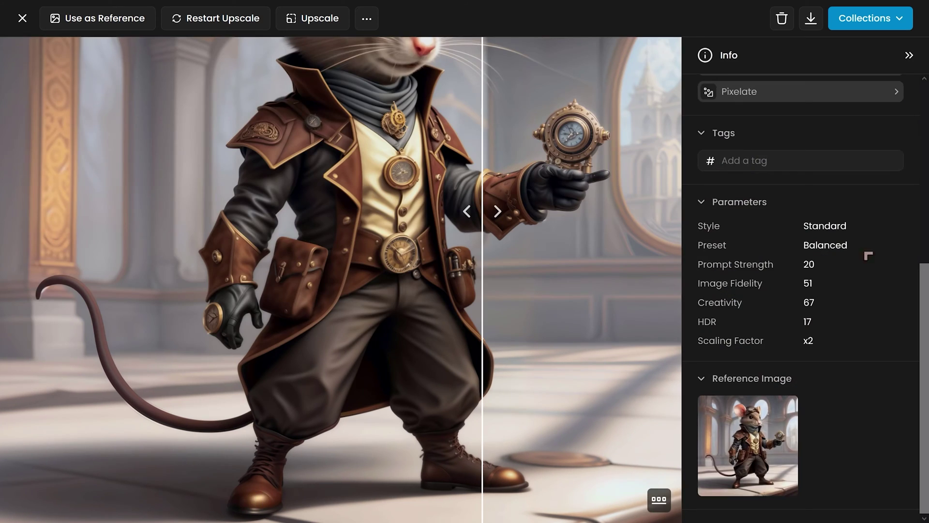
pyautogui.scroll(2, 717, 317)
pyautogui.scroll(-2, 823, 320)
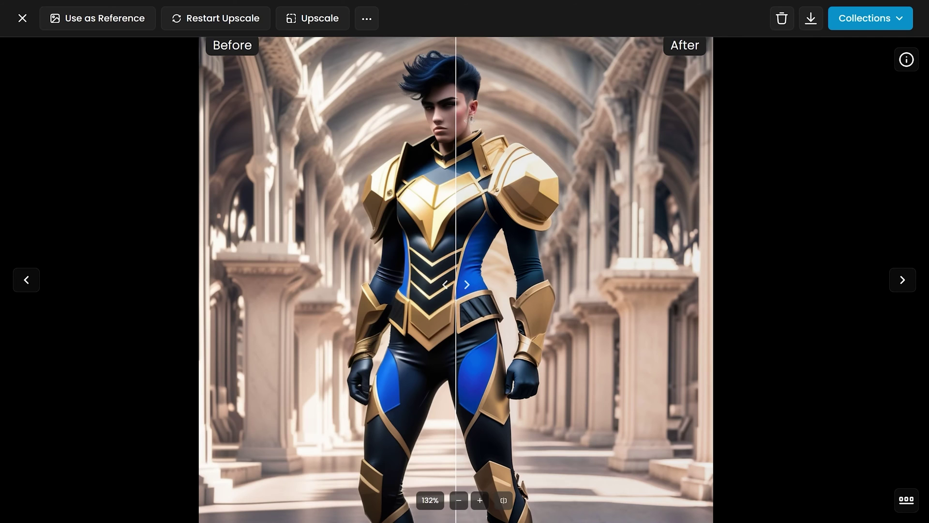
pyautogui.scroll(4, 458, 103)
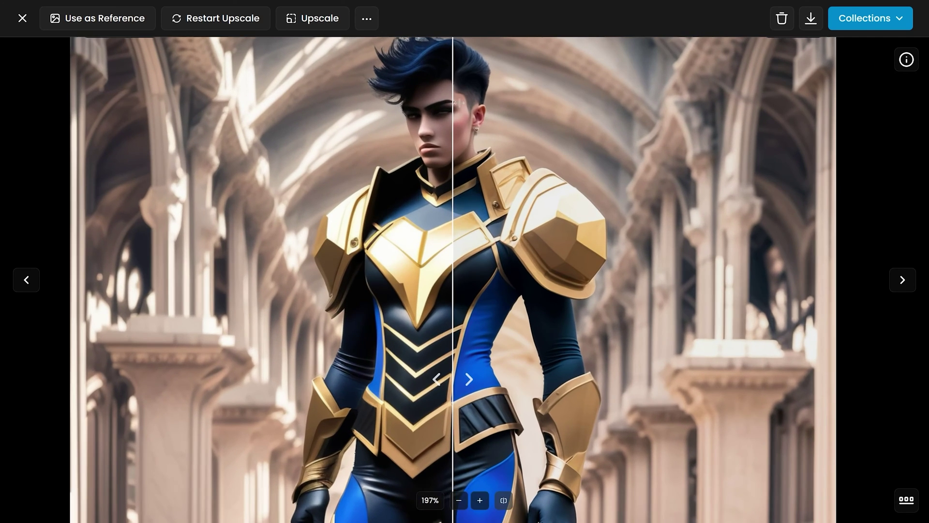
# Step: Compare the gold-armored superhero's face and armor Before and After upscaling, revealing the After version with the divider
pyautogui.moveTo(455, 144); pyautogui.dragTo(161, 162)
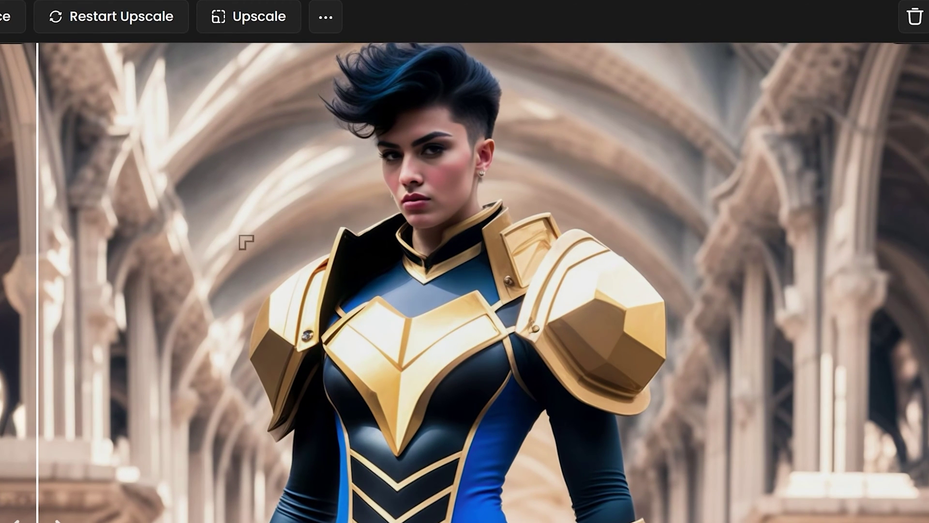
pyautogui.moveTo(37, 246); pyautogui.dragTo(194, 217)
# Step: Send the gold-armored superhero image to the Upscale tool and check the limit on the 8x and 16x scaling factors
pyautogui.click(248, 14)
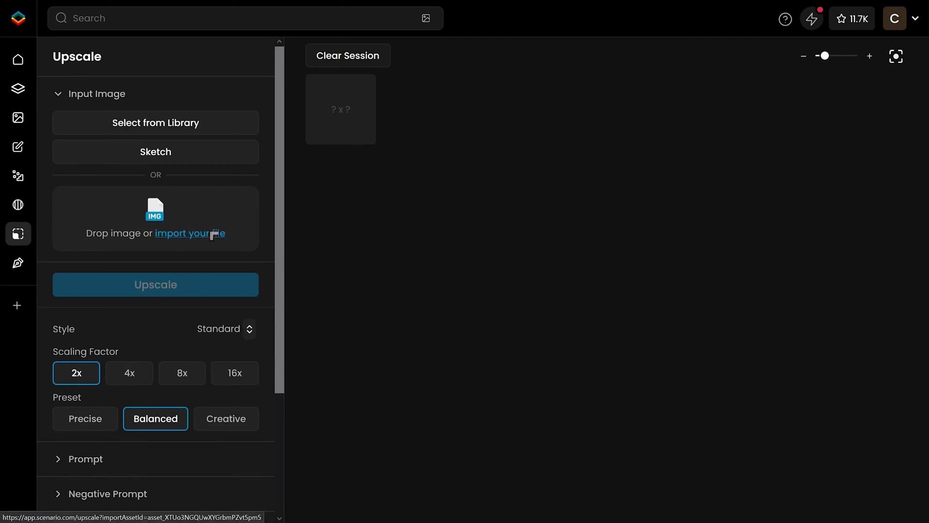
pyautogui.scroll(-3, 203, 362)
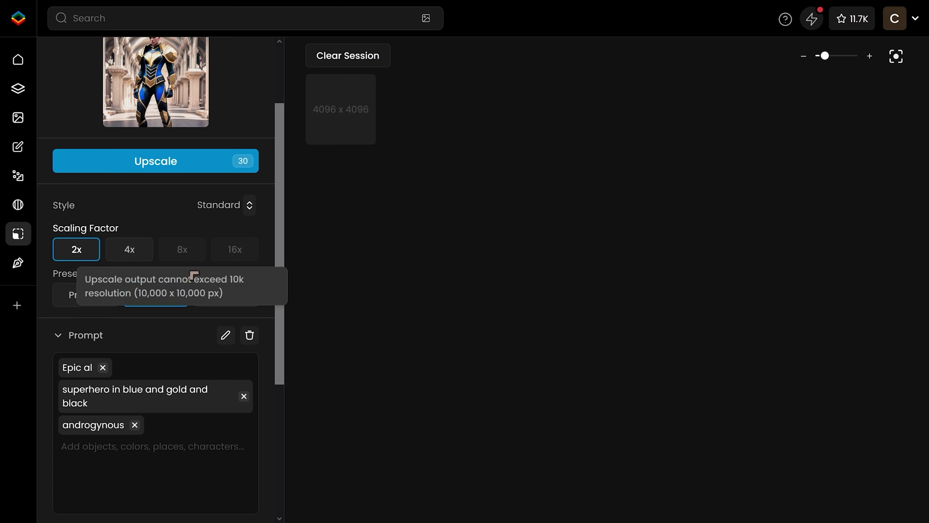
pyautogui.moveTo(200, 255)
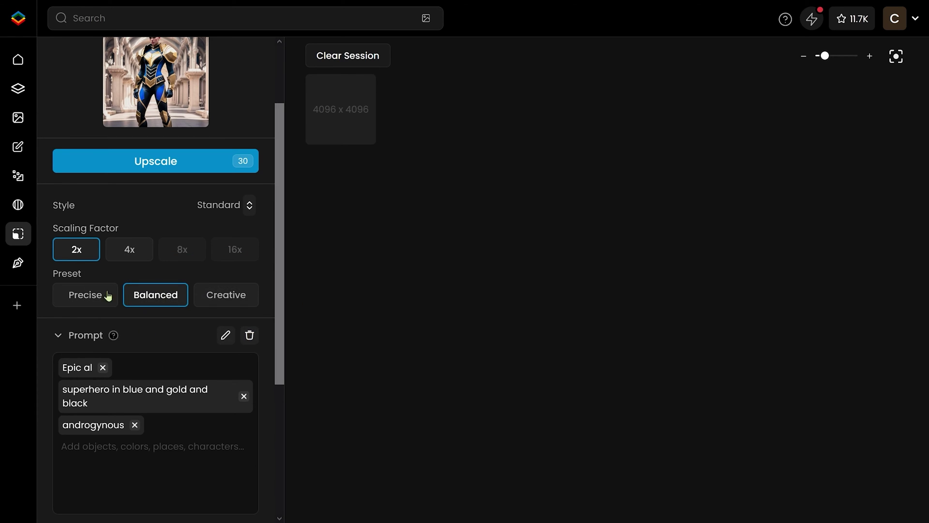
# Step: Try the Precise, Balanced and Creative upscale presets in turn, ending with Creative selected
pyautogui.click(76, 295)
pyautogui.click(155, 305)
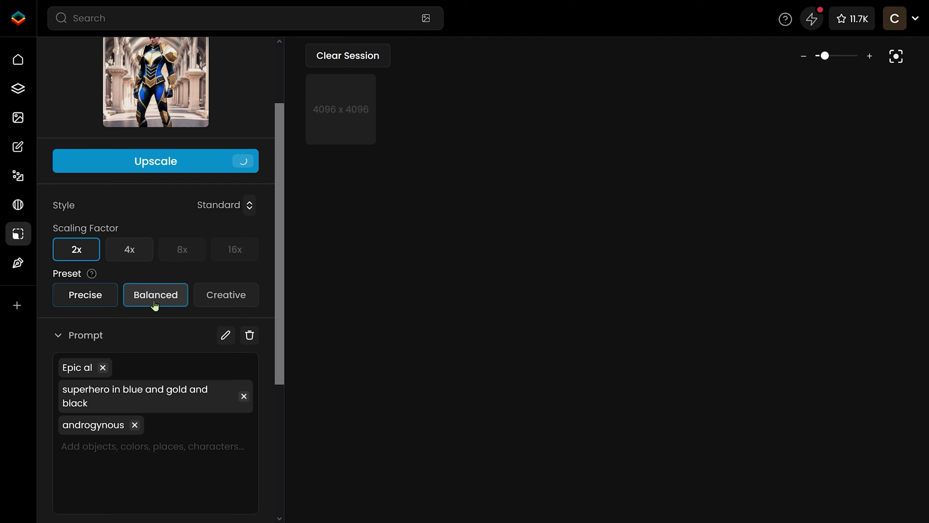
pyautogui.click(234, 301)
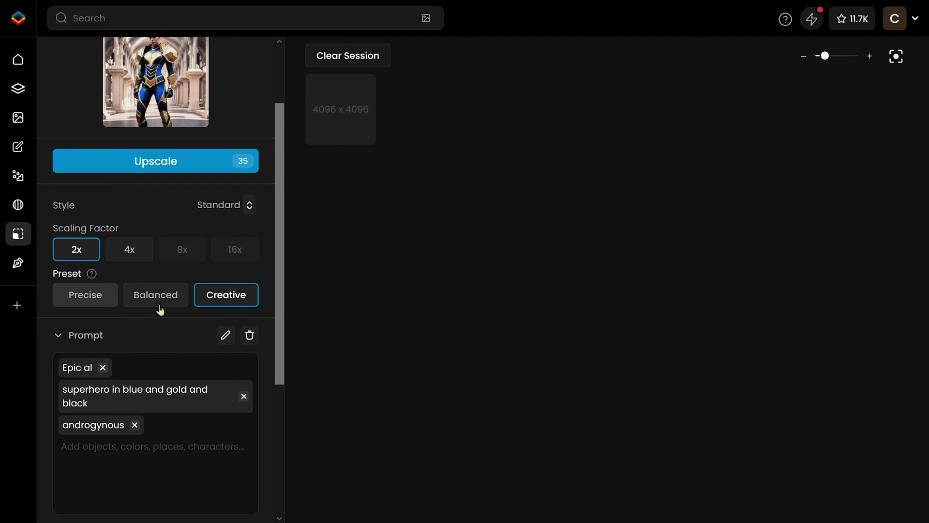
pyautogui.click(85, 294)
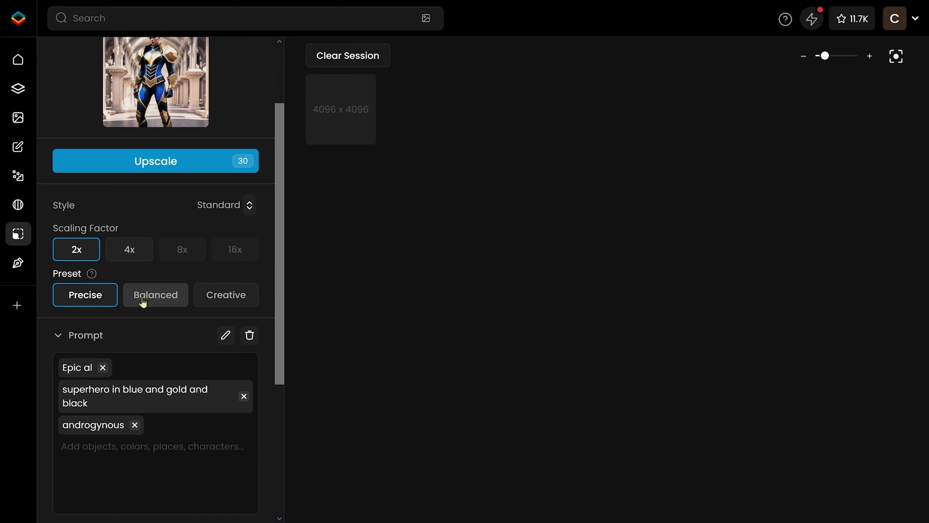
pyautogui.click(156, 297)
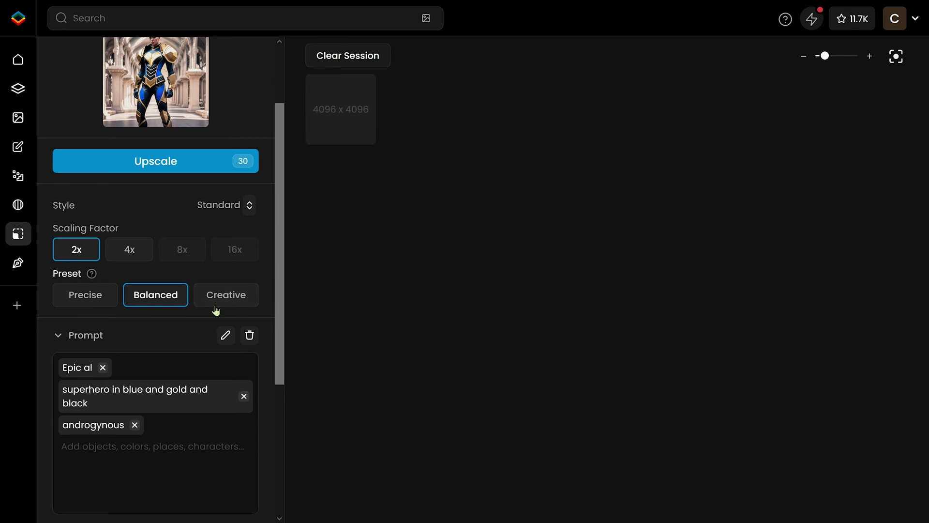
pyautogui.click(238, 298)
# Step: Set Creativity to 79 and Image Fidelity to 44 in the upscale settings
pyautogui.scroll(-1, 239, 314)
pyautogui.scroll(-3, 239, 317)
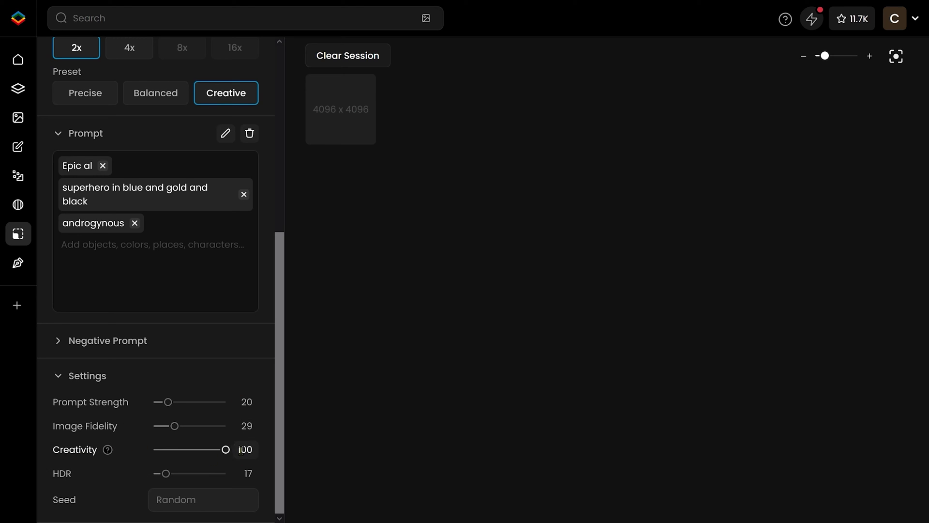
pyautogui.moveTo(225, 450); pyautogui.dragTo(211, 452)
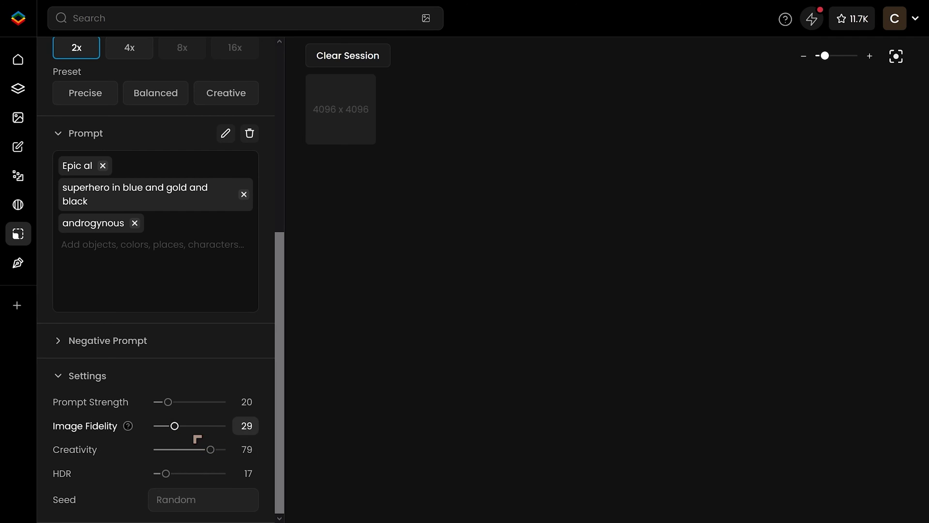
pyautogui.moveTo(175, 427)
pyautogui.mouseDown()
pyautogui.moveTo(214, 431)
pyautogui.moveTo(184, 429)
pyautogui.mouseUp()
pyautogui.scroll(6, 179, 242)
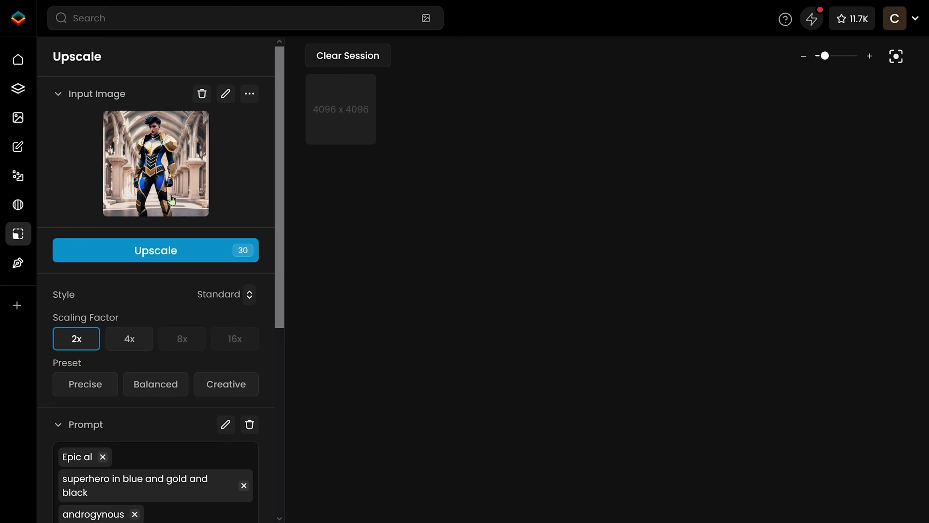
pyautogui.scroll(-6, 172, 199)
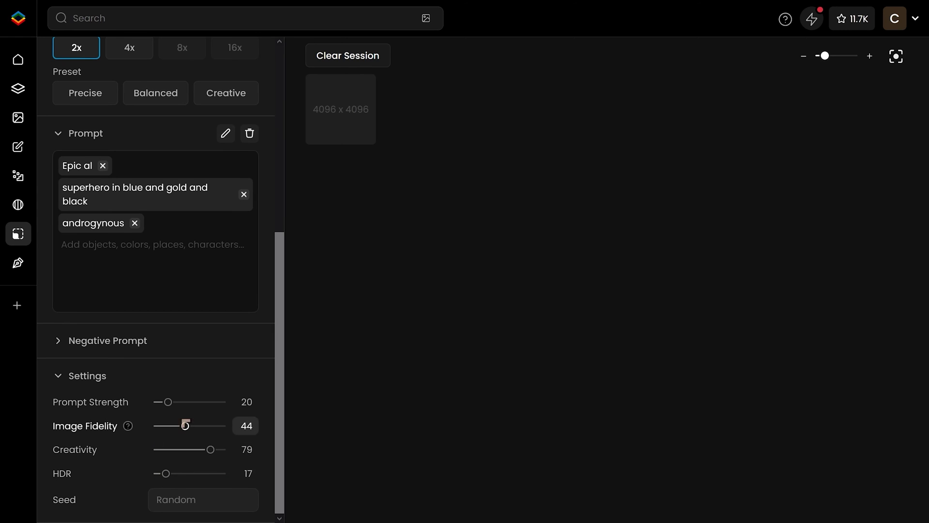
# Step: Clear the whole prompt of the superhero upscale
pyautogui.scroll(4, 188, 431)
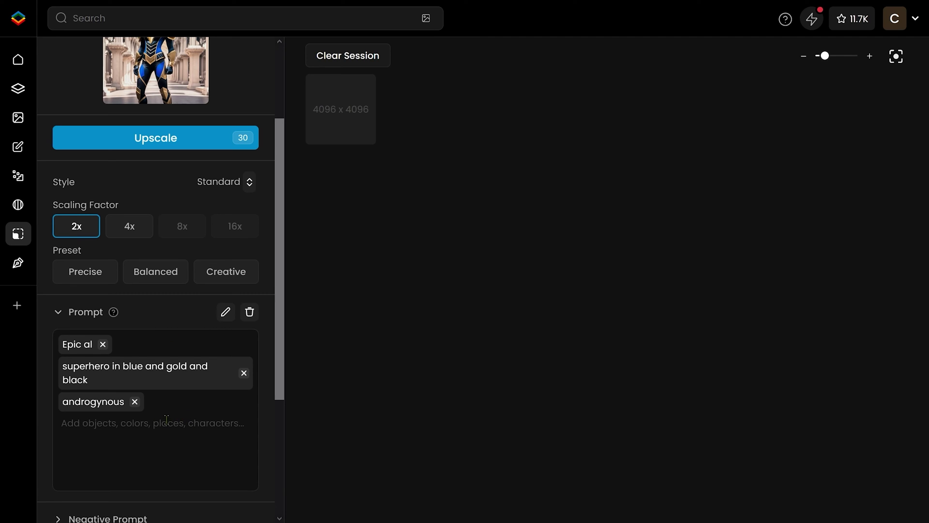
pyautogui.click(250, 312)
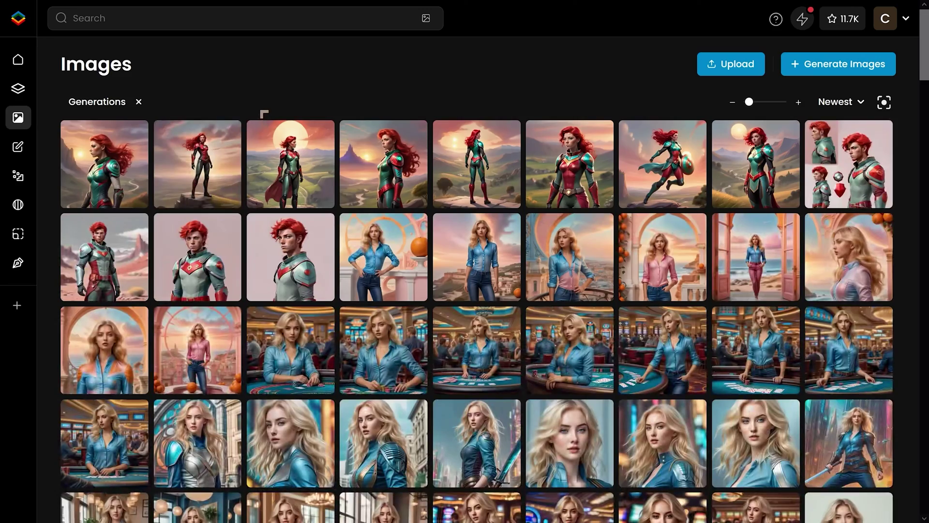
# Step: Replace the Generations filter in the Images gallery with the Upscales type filter
pyautogui.scroll(-8, 387, 193)
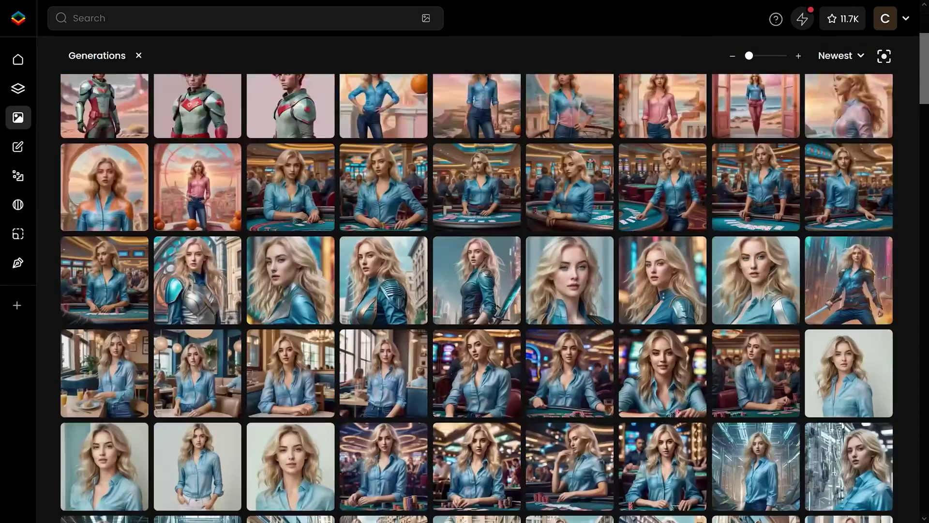
pyautogui.scroll(7, 477, 212)
pyautogui.scroll(3, 477, 339)
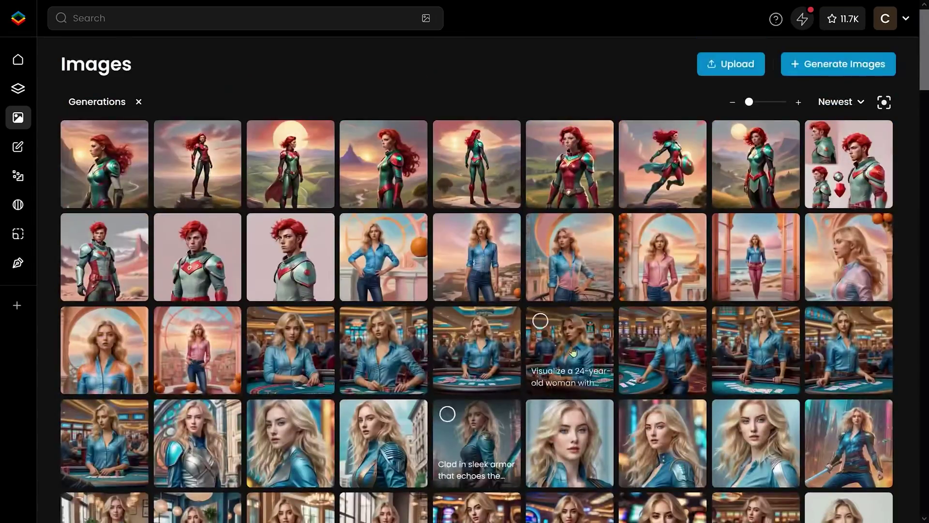
pyautogui.scroll(-15, 557, 339)
pyautogui.scroll(15, 578, 340)
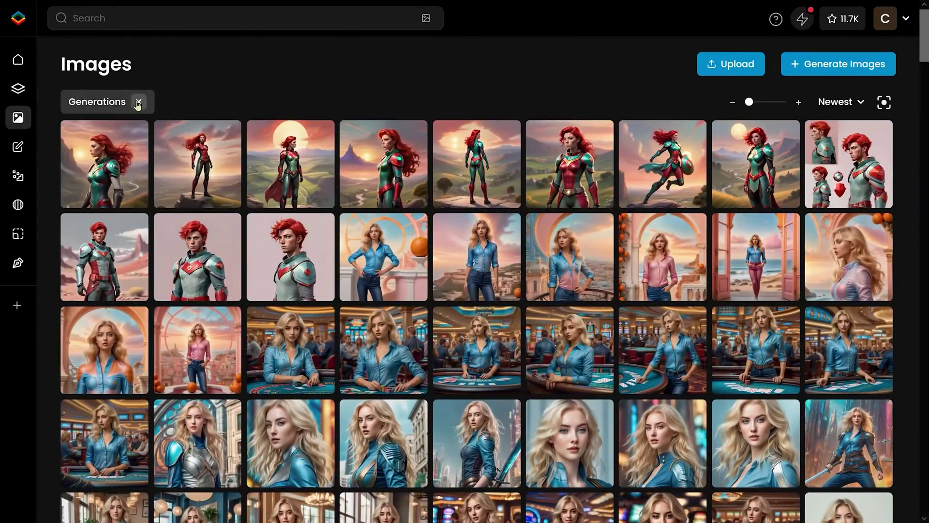
pyautogui.click(138, 102)
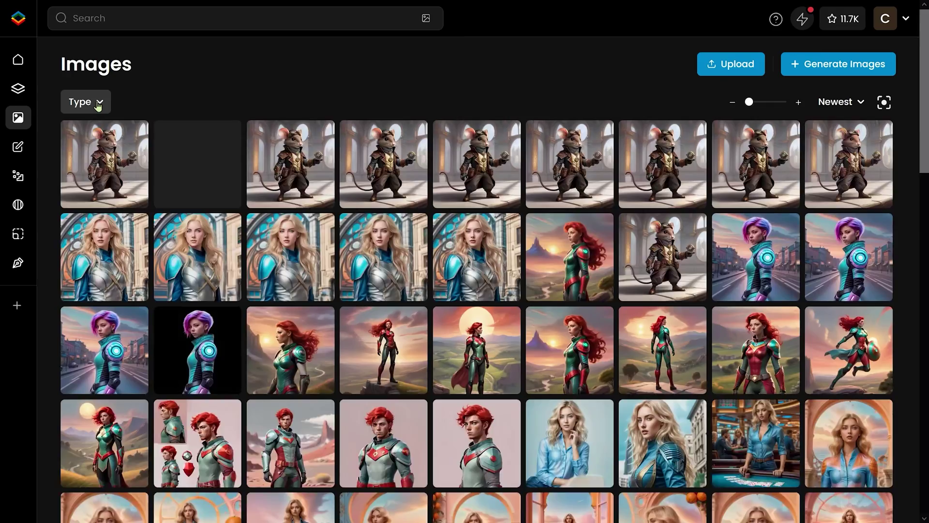
pyautogui.click(93, 103)
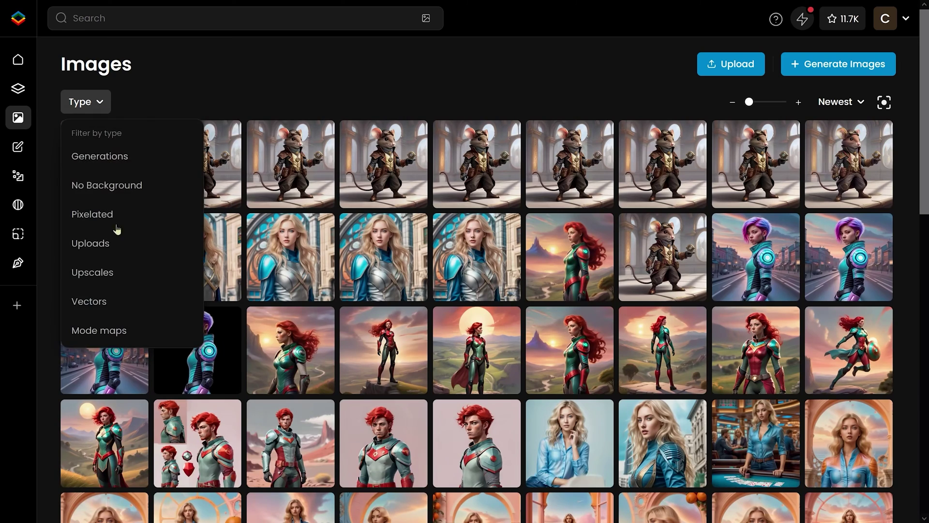
pyautogui.click(107, 273)
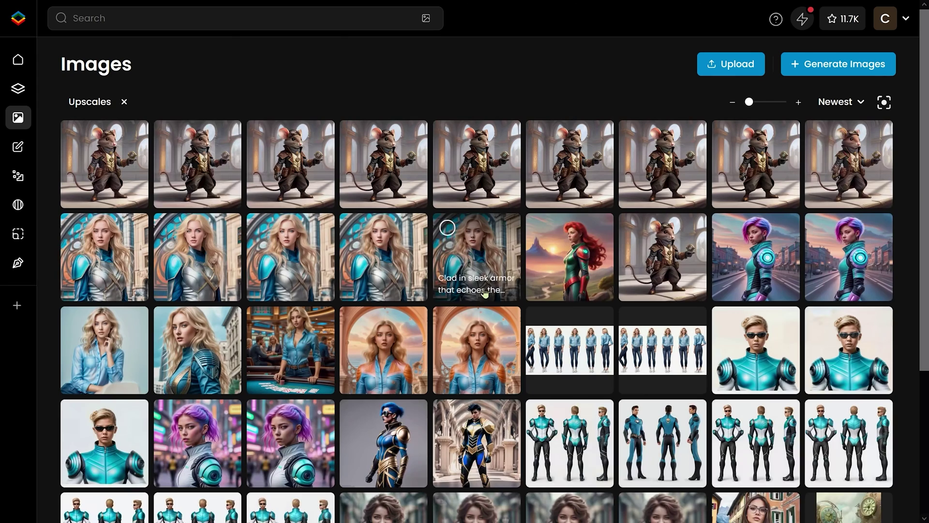
# Step: Reduce the gallery's thumbnail size by one level and look through all the upscaled images
pyautogui.scroll(-5, 594, 255)
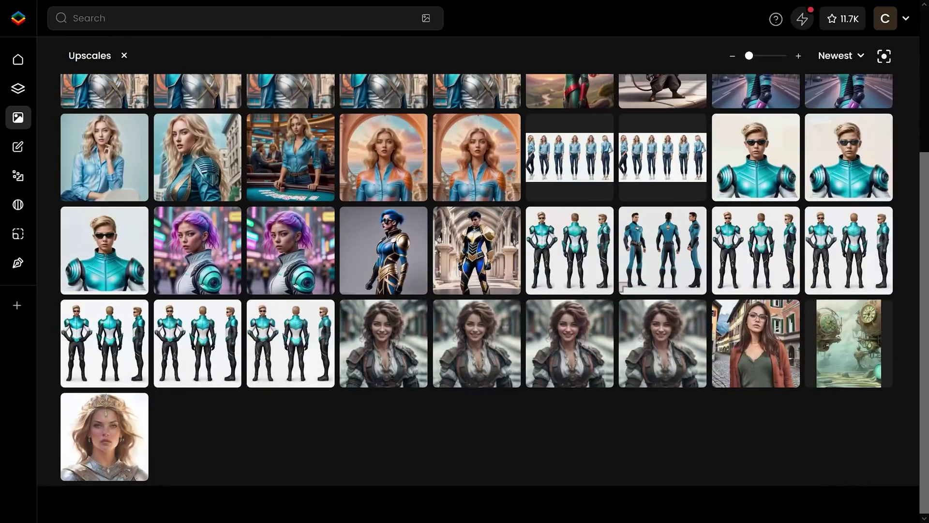
pyautogui.scroll(5, 94, 251)
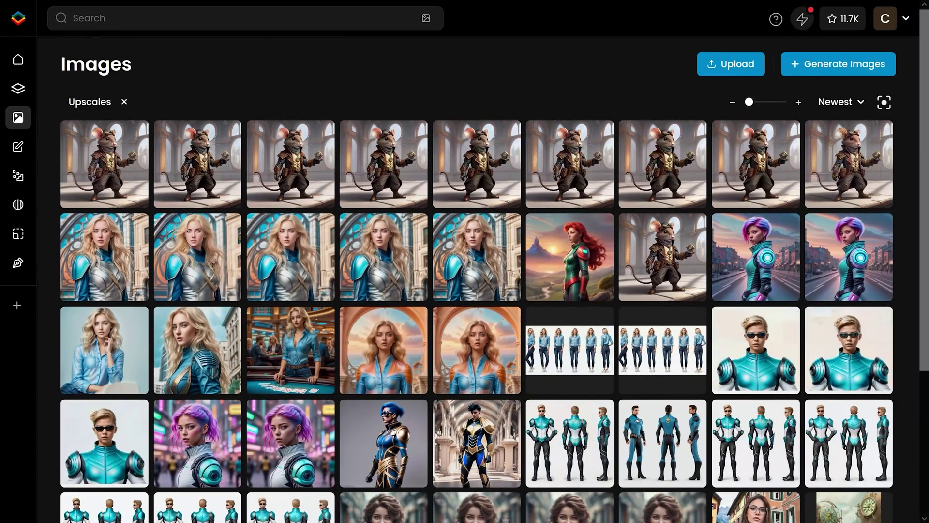
pyautogui.click(732, 102)
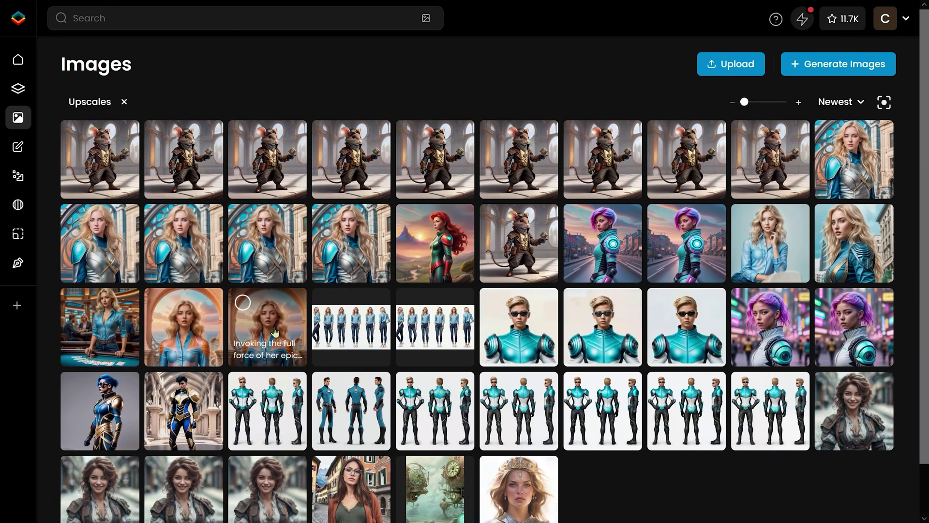
pyautogui.scroll(-2, 726, 436)
pyautogui.scroll(2, 676, 450)
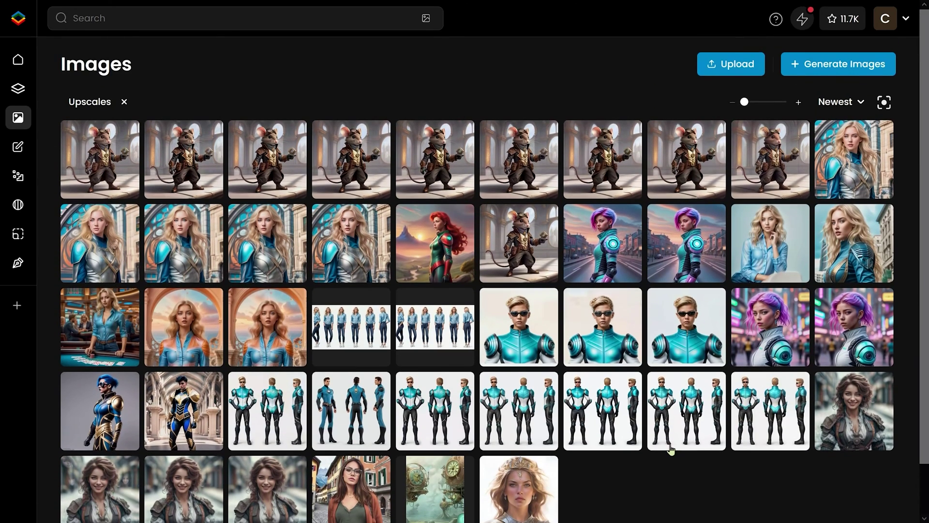